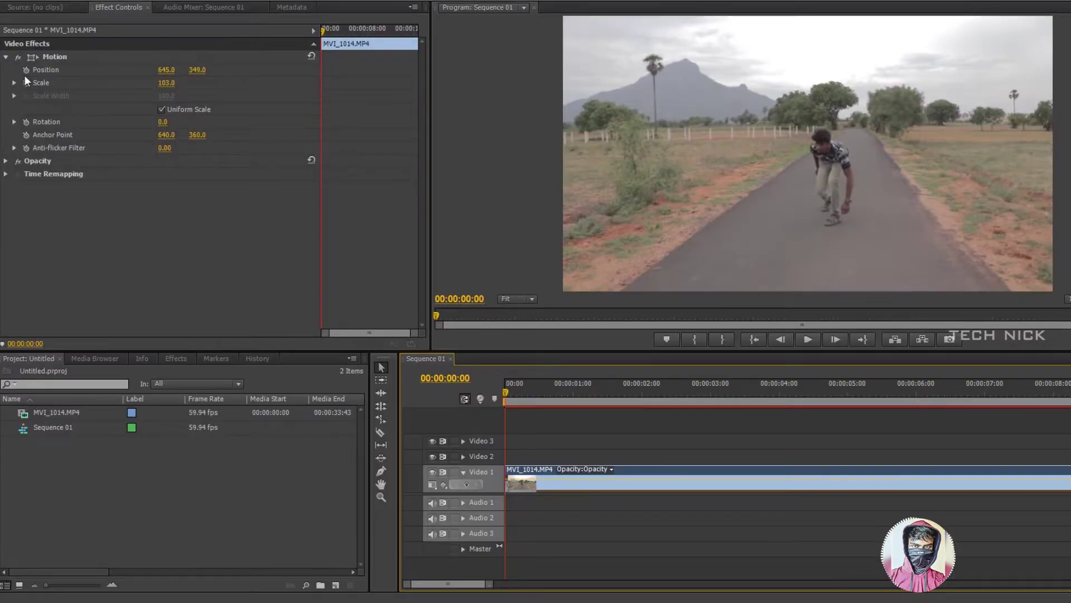
Enable Position and Scale keyframing and keyframe Position offsets across frames, including 00:00:01:33
left_click(26, 70)
left_click(26, 83)
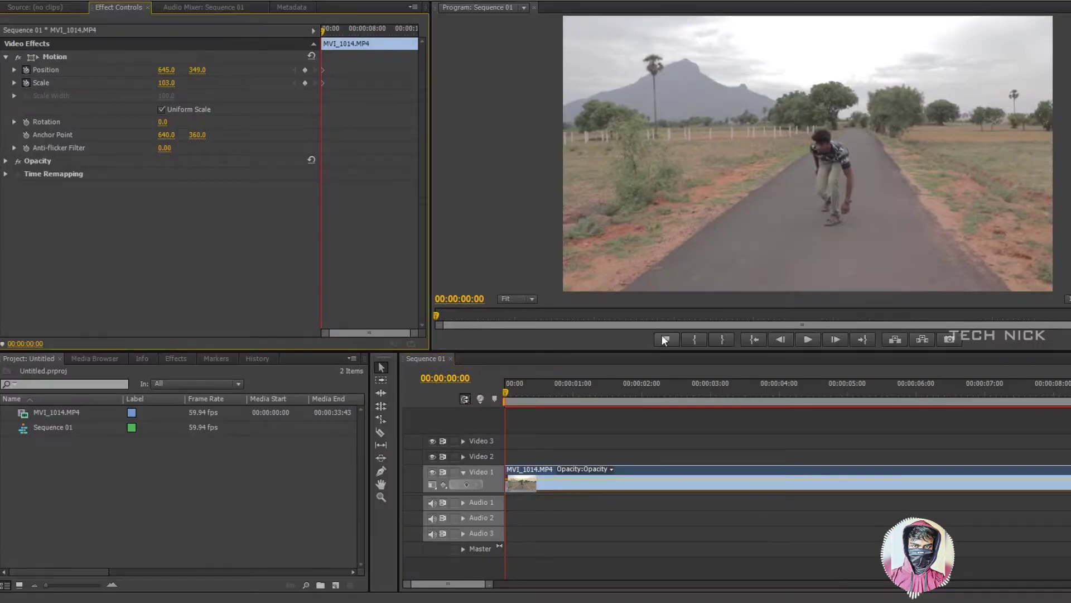
left_click(545, 392)
left_click_drag(165, 72, 194, 70)
left_click(579, 392)
left_click(613, 393)
left_click(645, 392)
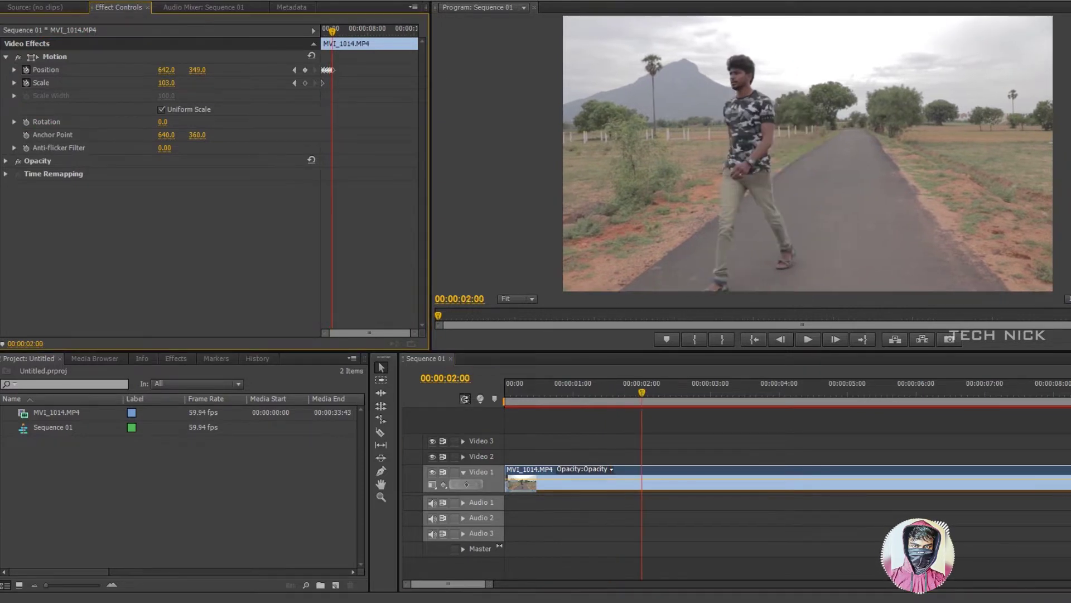
left_click(675, 395)
Replay the keyframed section to review the correction, then stop the screen recording
left_click(593, 395)
key("space")
left_click_drag(410, 333, 391, 332)
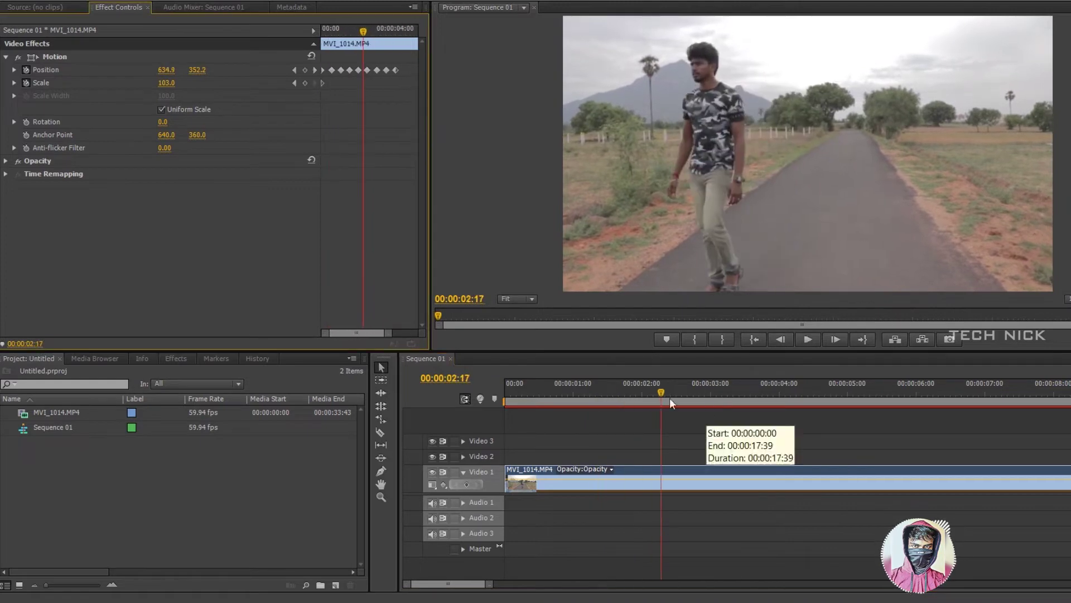
left_click(522, 390)
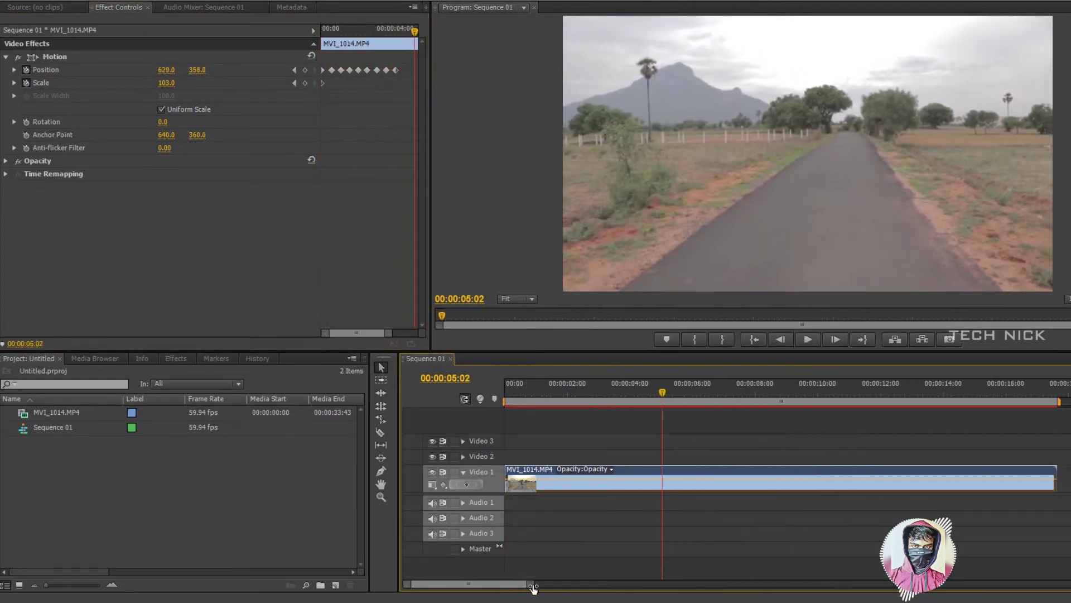
left_click(740, 544)
left_click(1020, 412)
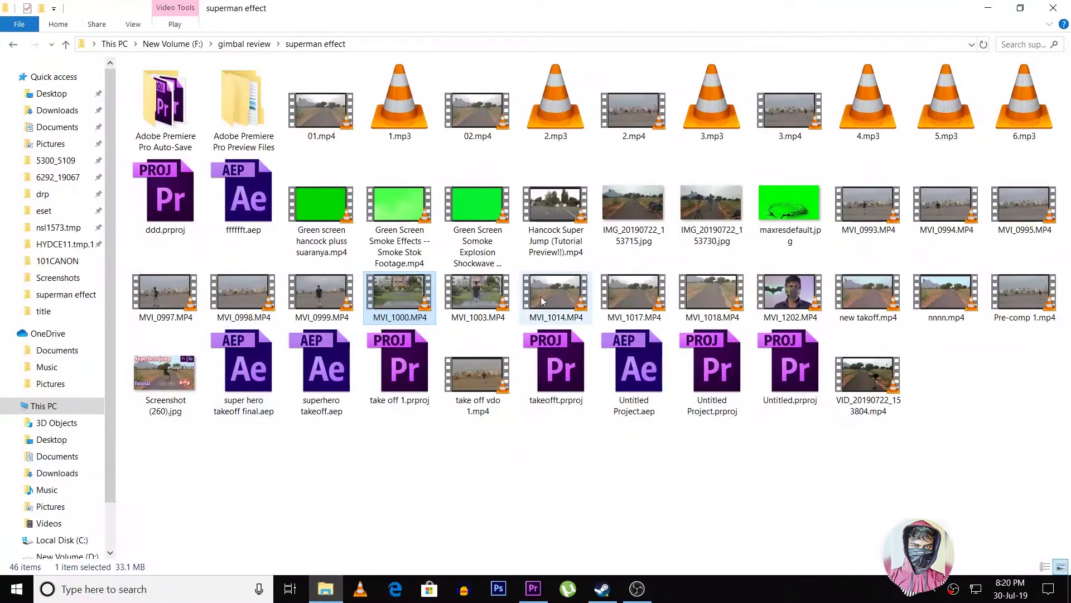
Drop the MVI_1014.MP4 road footage into Premiere, then switch to the source footage folder
mouse_move(477, 293)
left_mouse_down()
mouse_move(186, 505)
mouse_move(167, 475)
left_mouse_up()
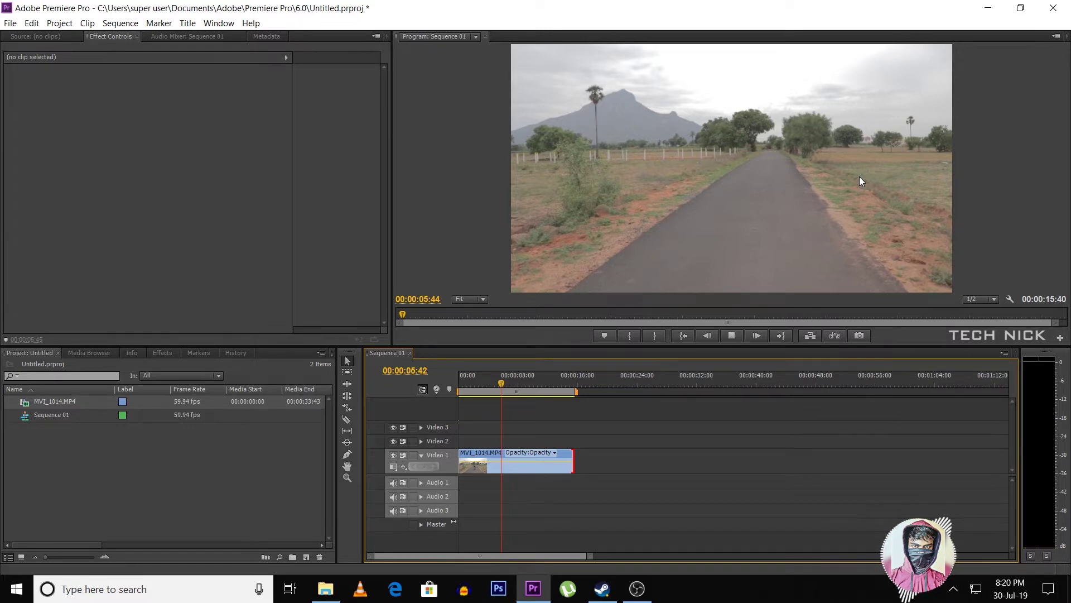
key("alt+Tab")
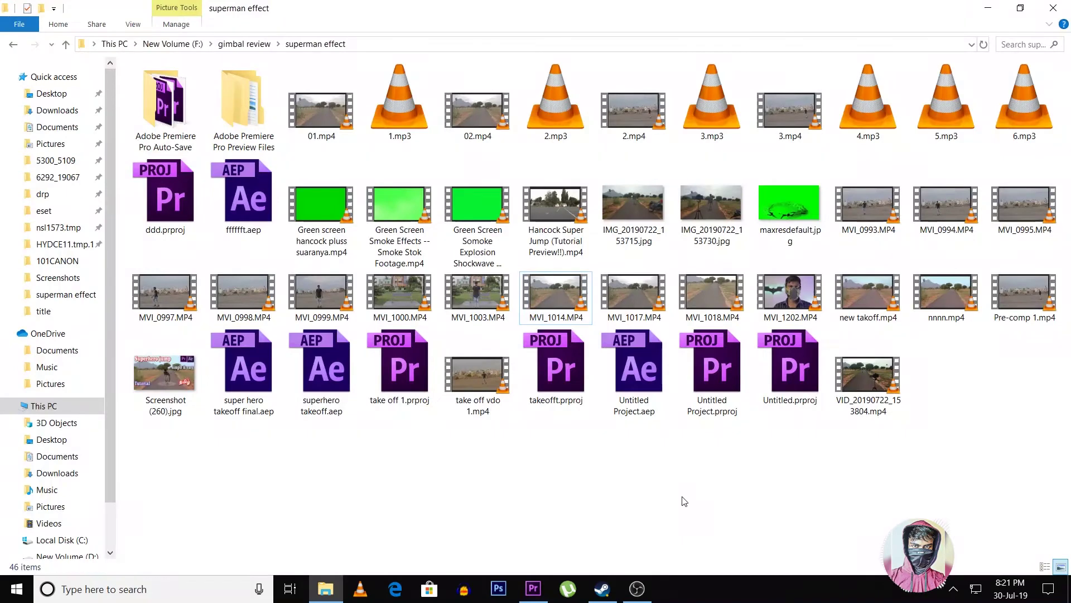
Import the Hancock Super Jump clip, place it on the timeline, and delete its unlinked audio
left_click_drag(556, 293, 205, 482)
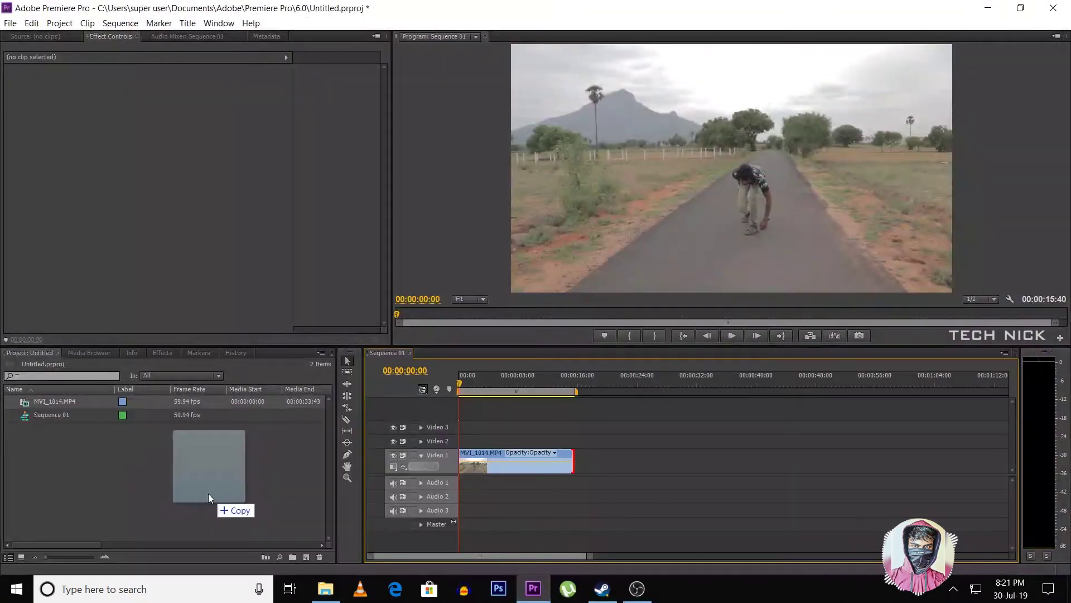
left_click_drag(42, 404, 591, 453)
left_click(591, 388)
right_click(621, 452)
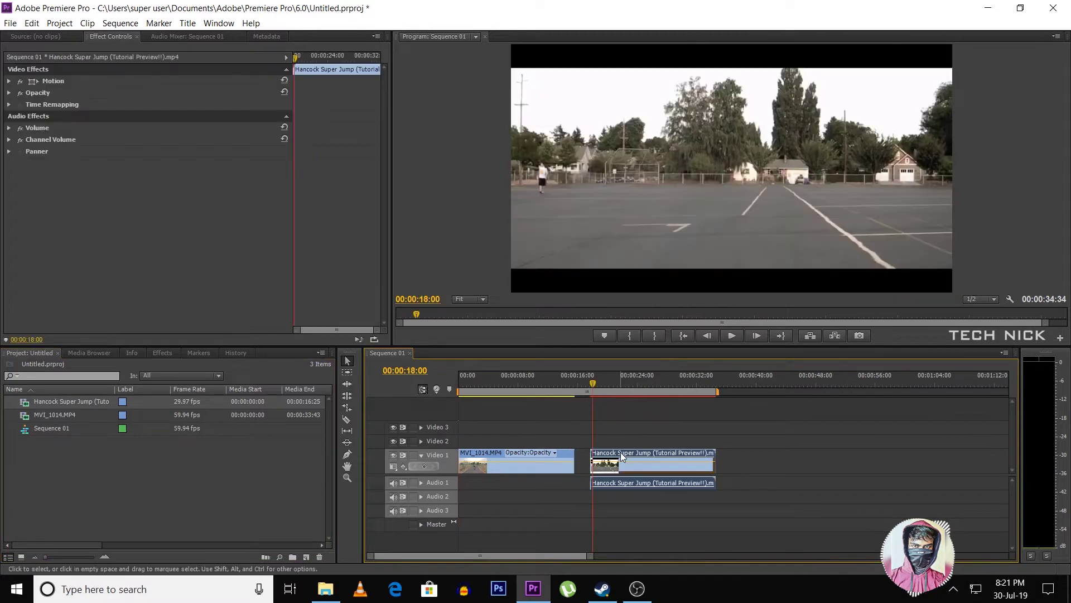
left_click(658, 221)
left_click(651, 485)
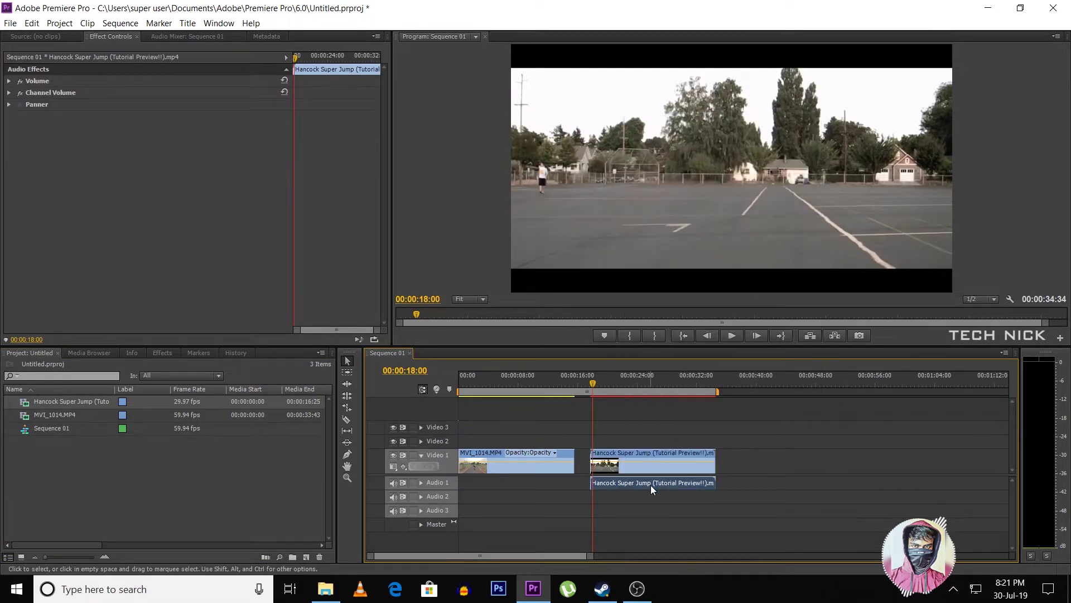
key("Delete")
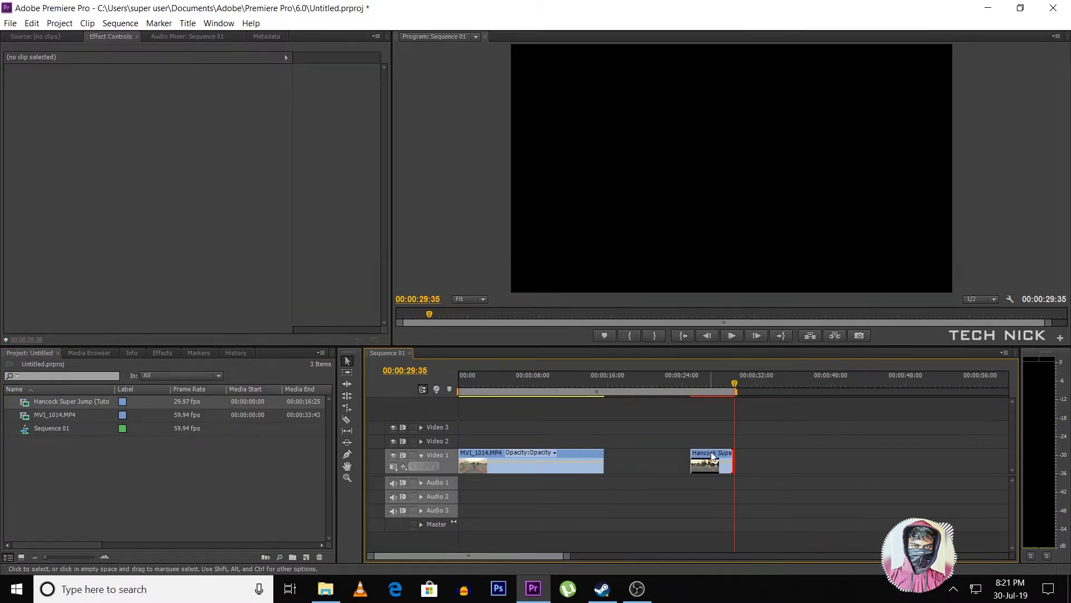
Move the Hancock clip to Video 2 at zero and trim MVI_1014.MP4 to match
left_click_drag(713, 456, 481, 443)
left_click_drag(478, 385, 453, 383)
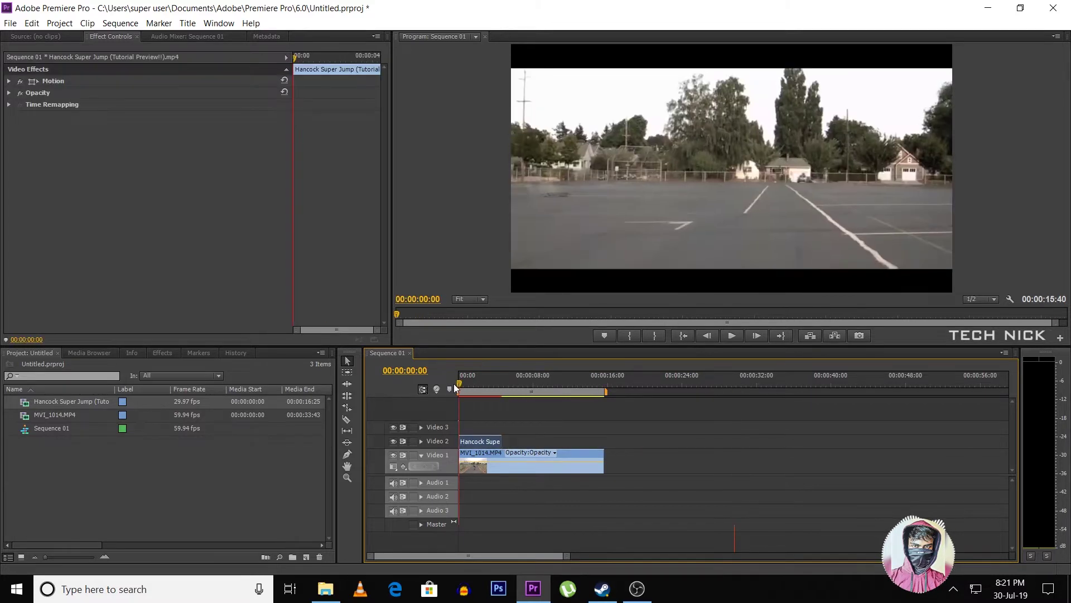
key("=")
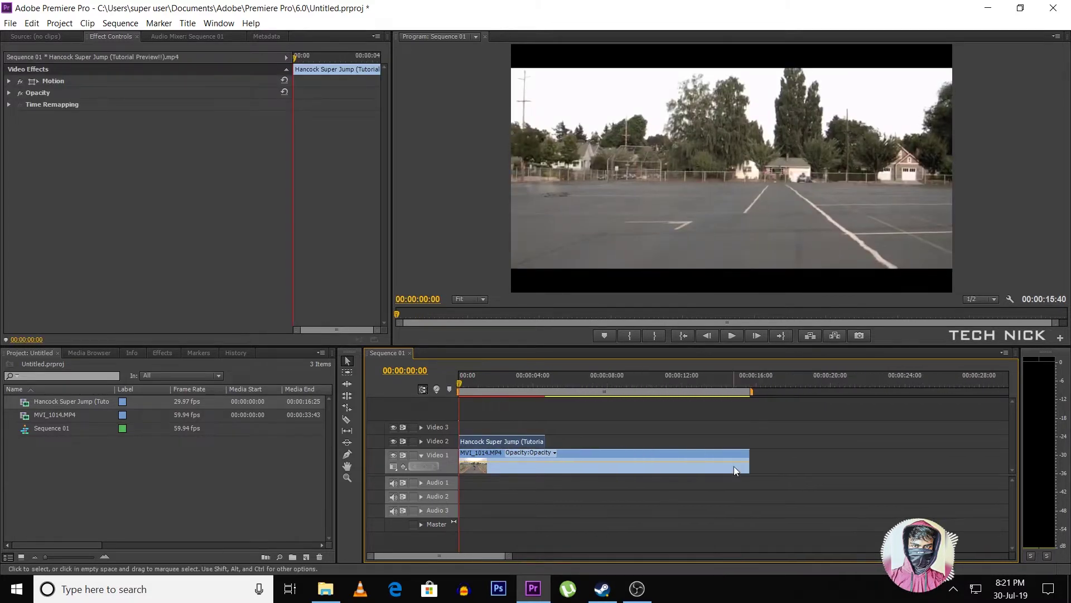
left_click_drag(748, 463, 544, 463)
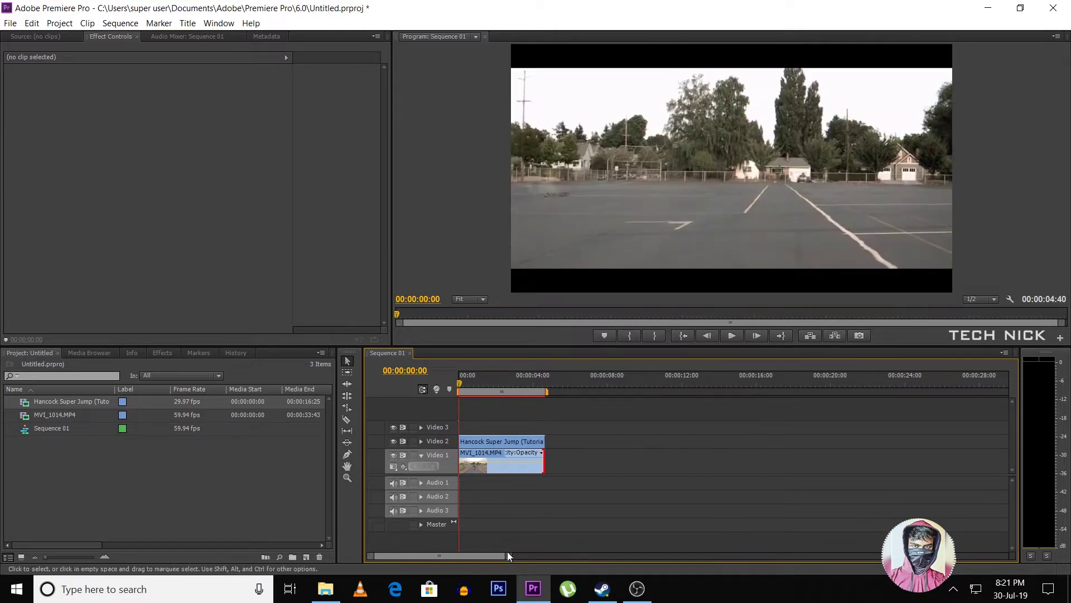
left_click_drag(507, 555, 486, 555)
key("space")
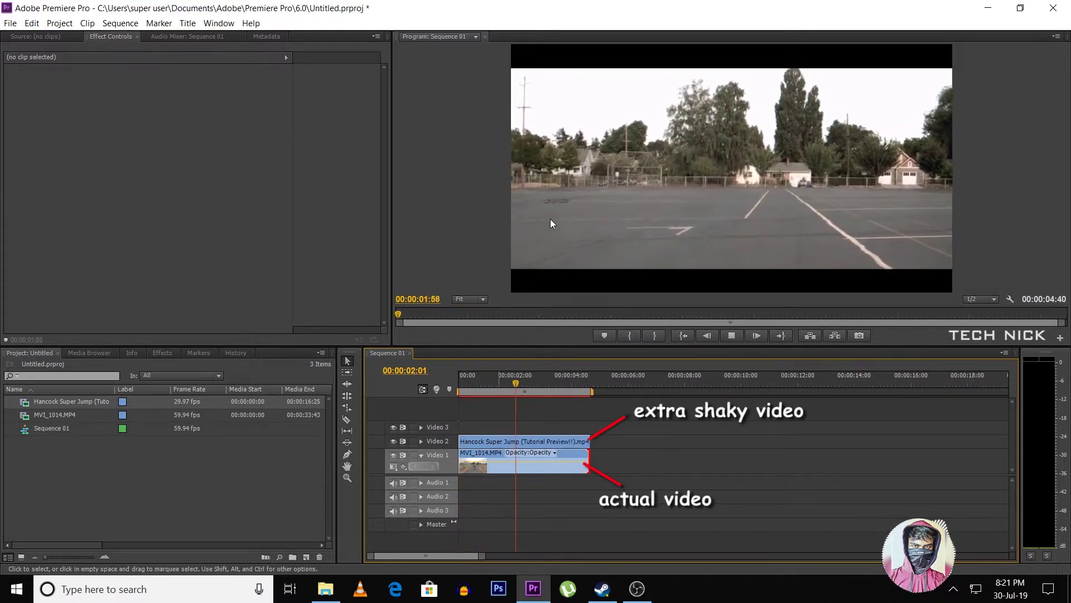
Raise the Hancock Super Jump clip's Scale from 100 to 124 and return to the sequence start
left_click(560, 440)
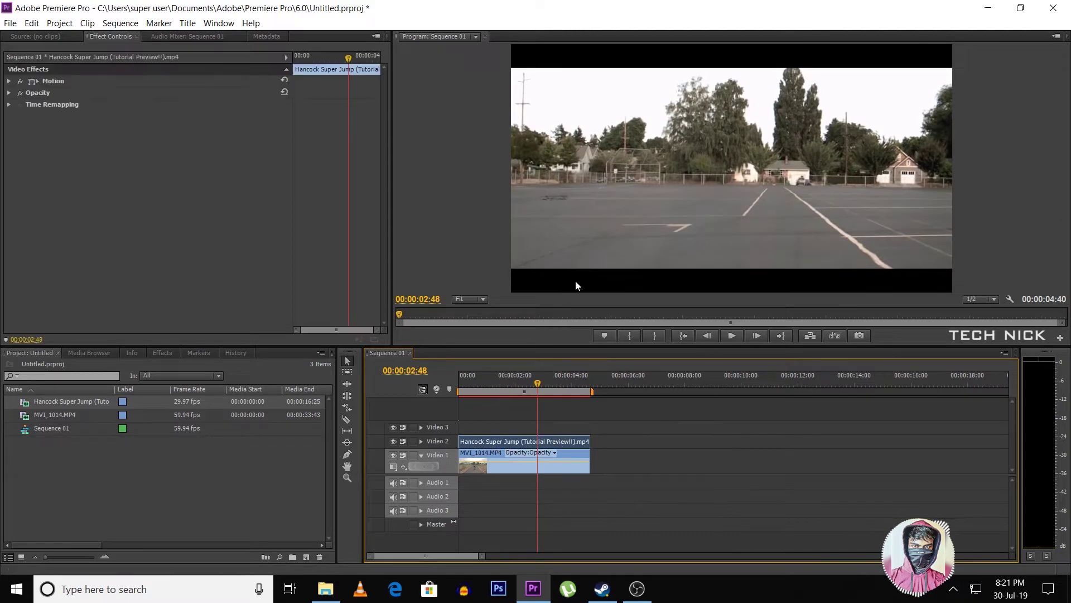
left_click(9, 81)
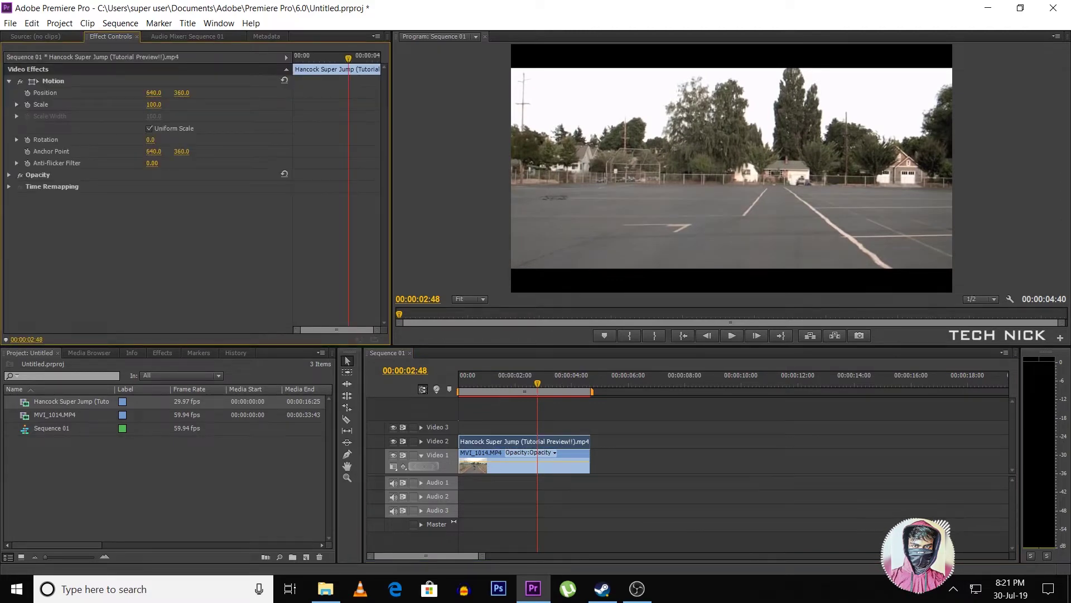
left_click_drag(154, 104, 176, 141)
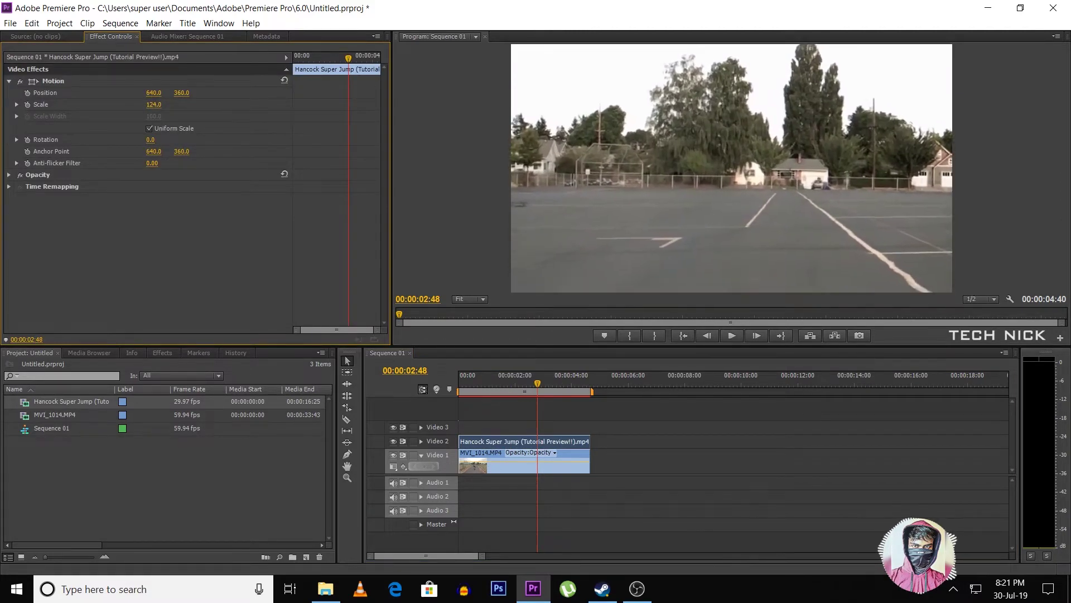
left_click(454, 386)
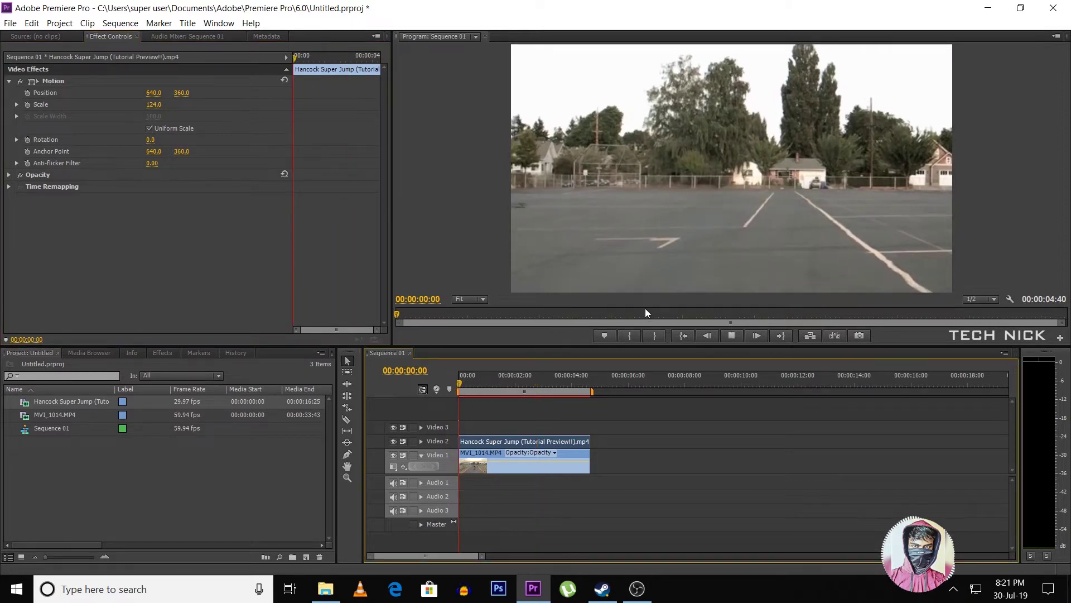
left_click_drag(647, 472, 550, 431)
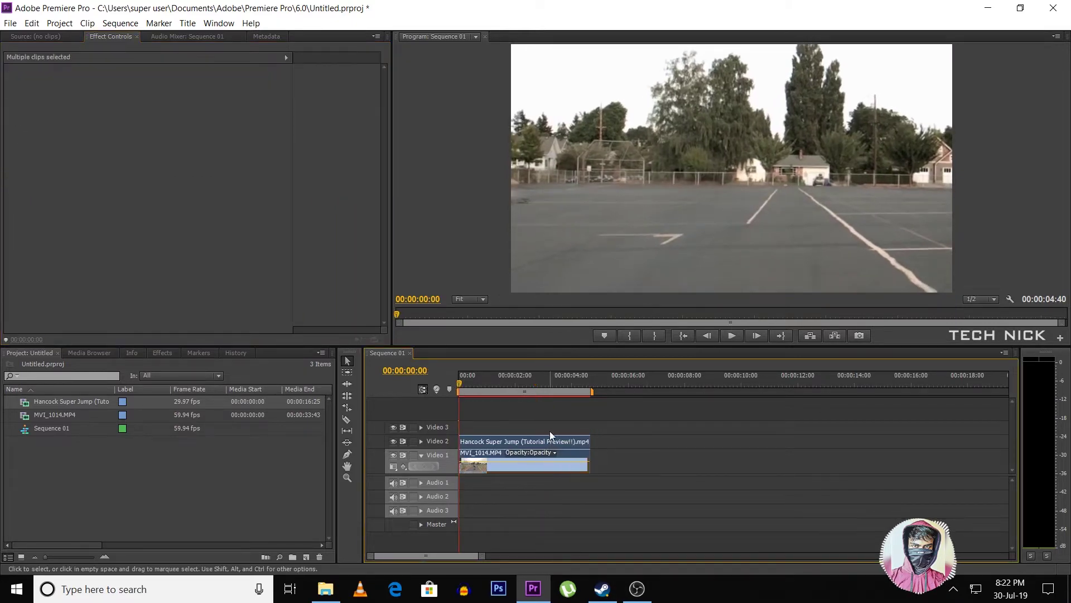
Nest the selected walking and Hancock clips into Nested Sequence 02
right_click(548, 444)
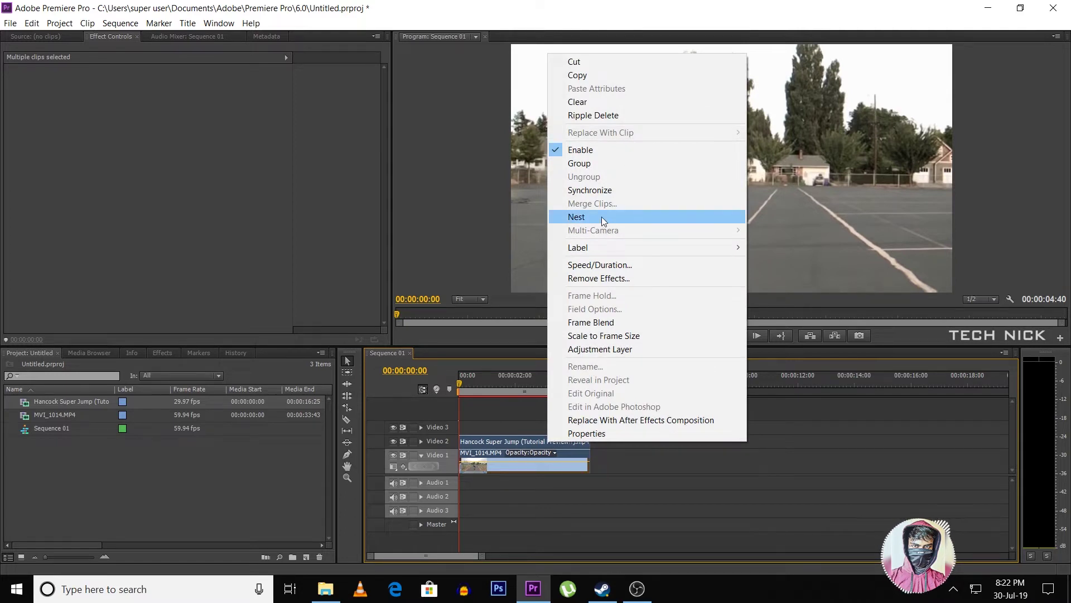
left_click(603, 219)
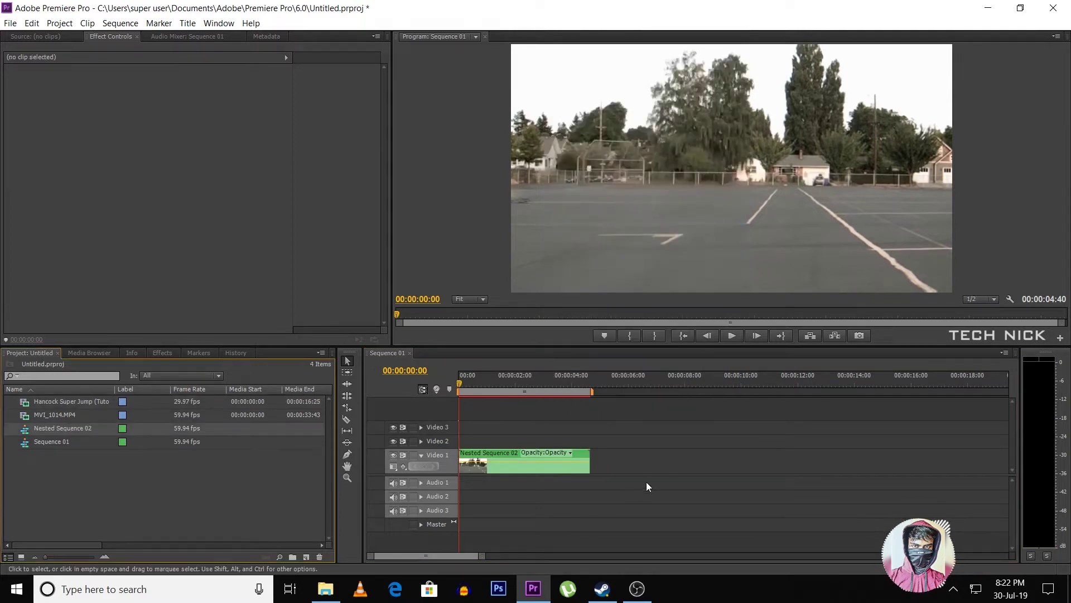
double_click(491, 454)
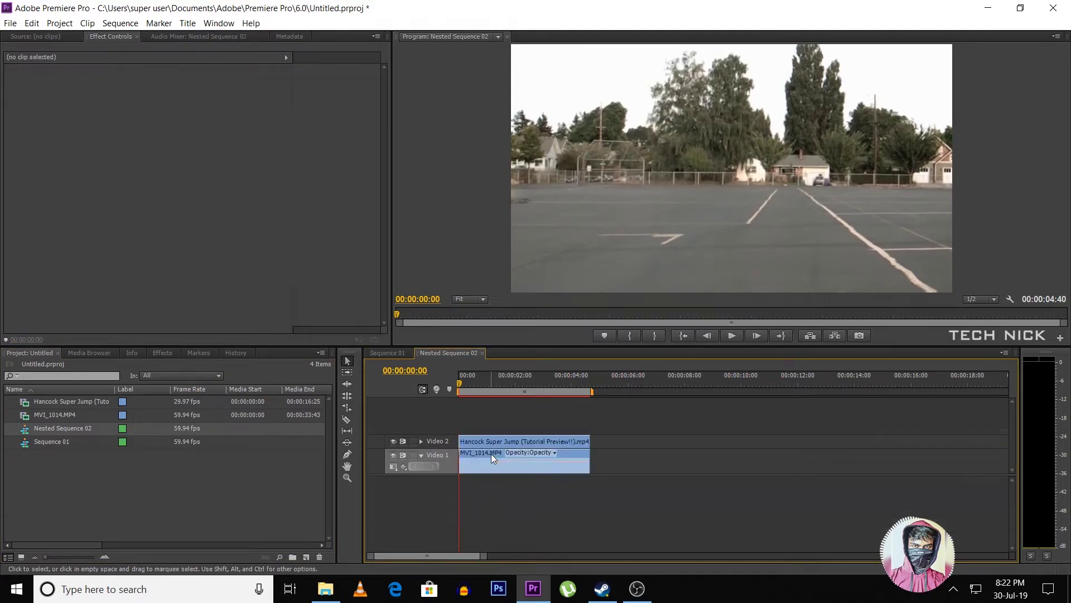
left_click(554, 452)
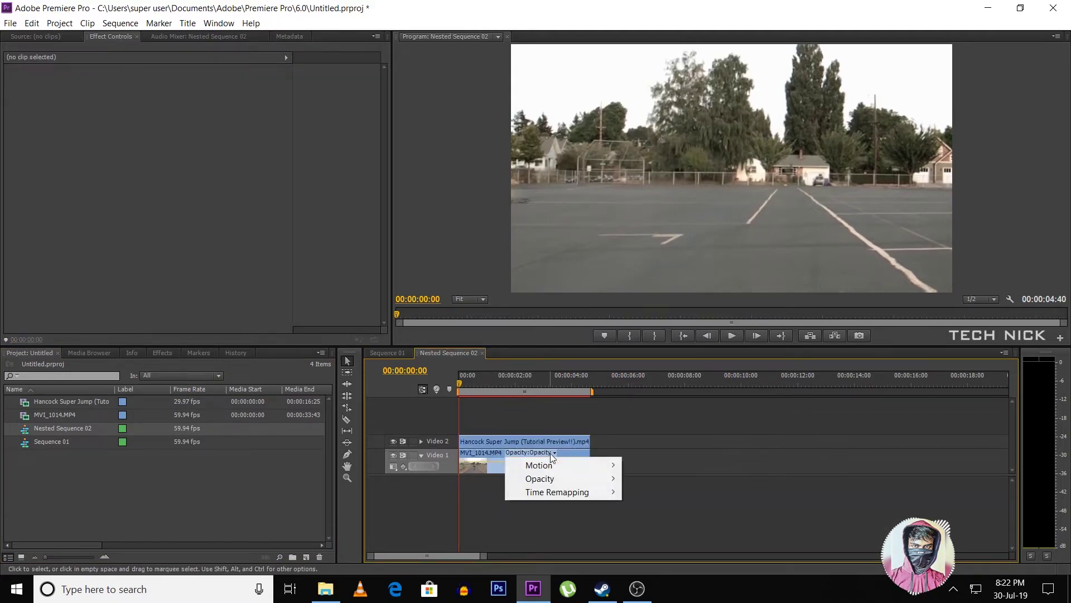
key("Escape")
left_click(570, 456)
left_click(575, 436)
left_click(571, 456)
left_click(580, 440)
left_click(610, 449)
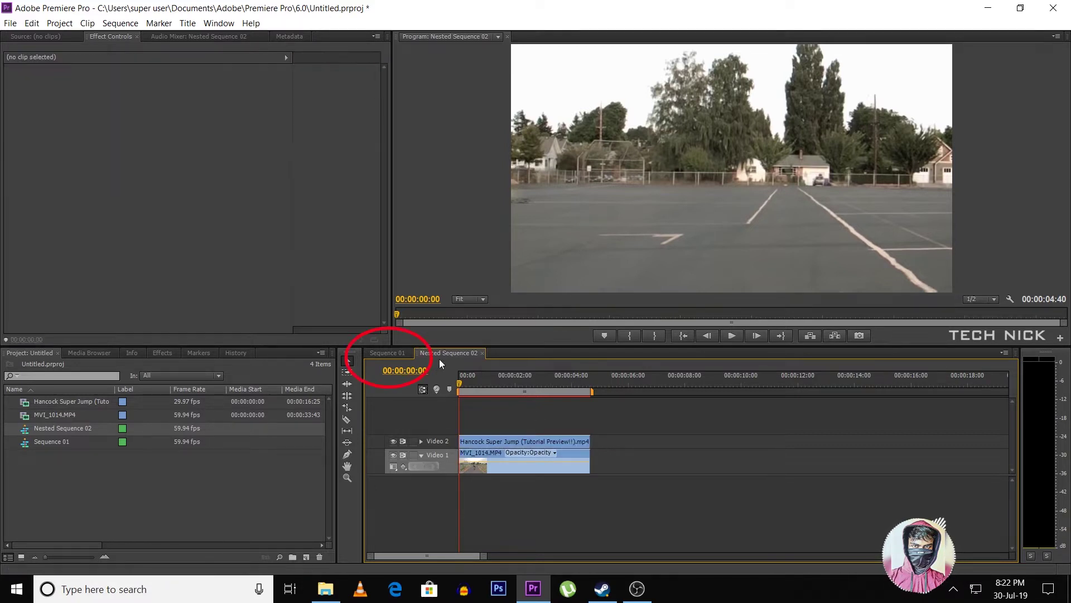
left_click(388, 353)
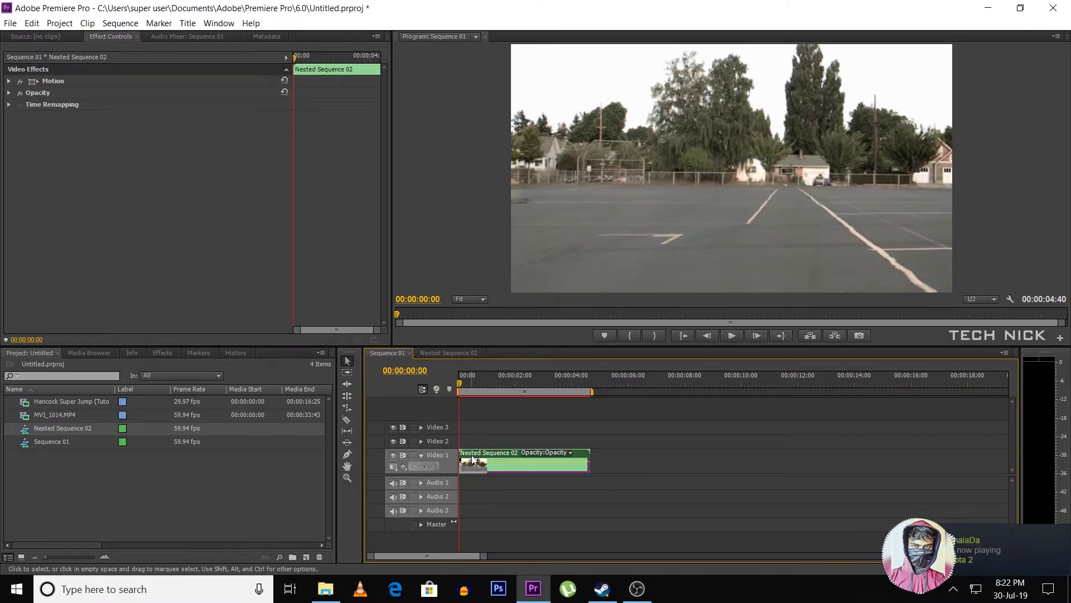
Search the effects for 'warp' and apply Warp Stabilizer to the Nested Sequence 02 clip
left_click(162, 352)
left_click(61, 366)
type("warp")
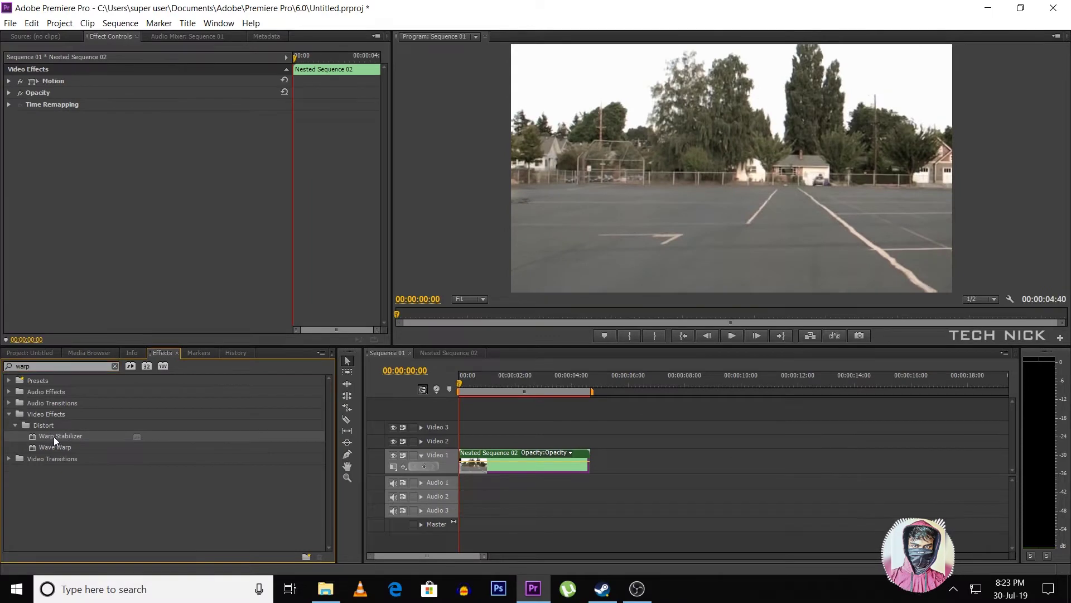
left_click_drag(54, 436, 496, 467)
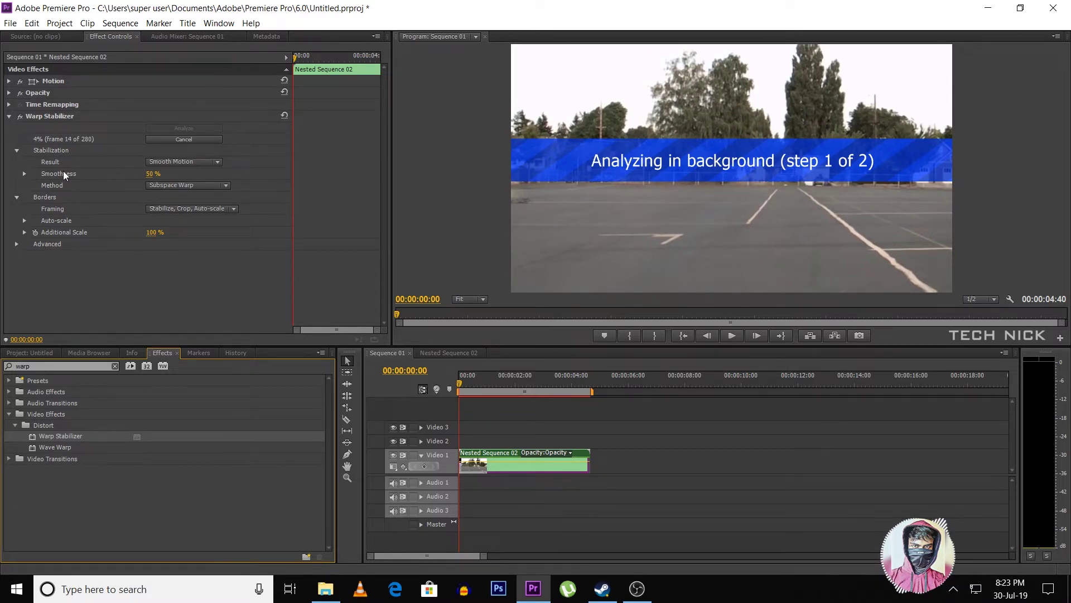
Set the stabilizer Result to No Motion and Method to Position, Scale, Rotation, then play back
left_click(187, 163)
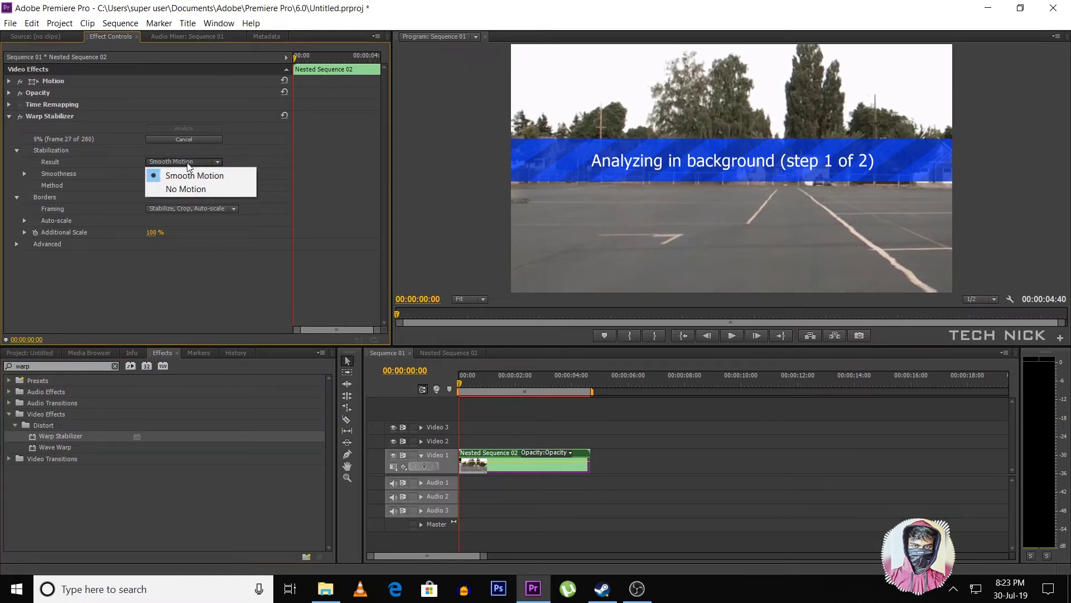
left_click(193, 186)
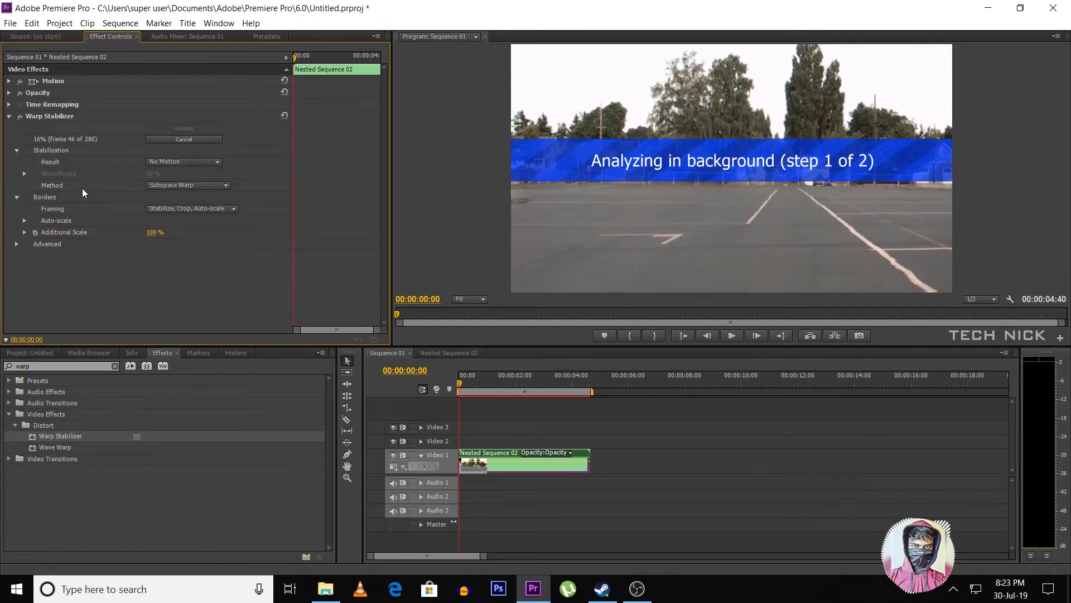
left_click(194, 187)
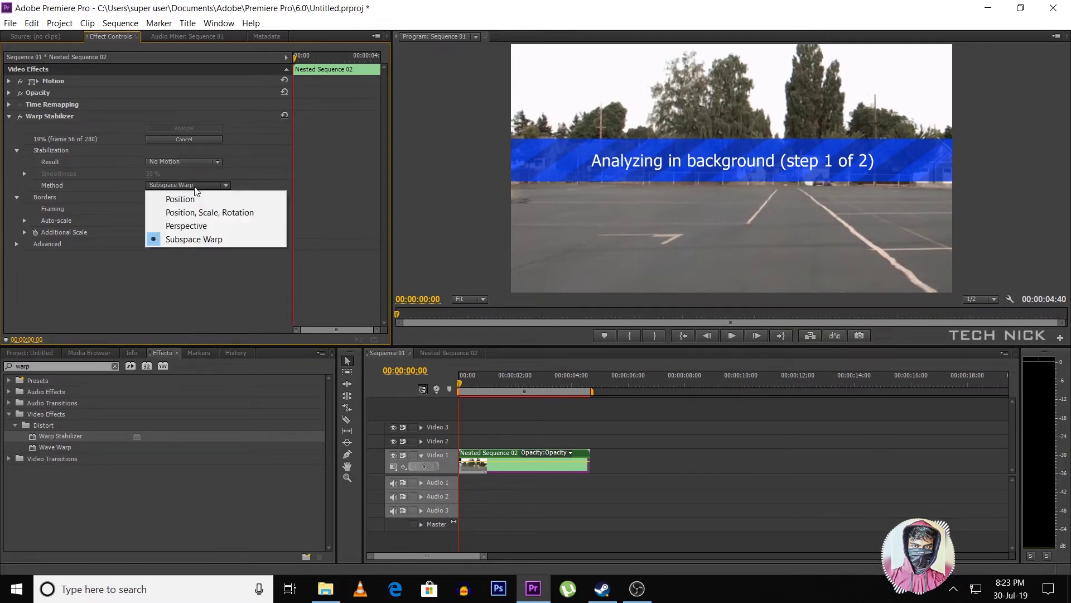
left_click(211, 217)
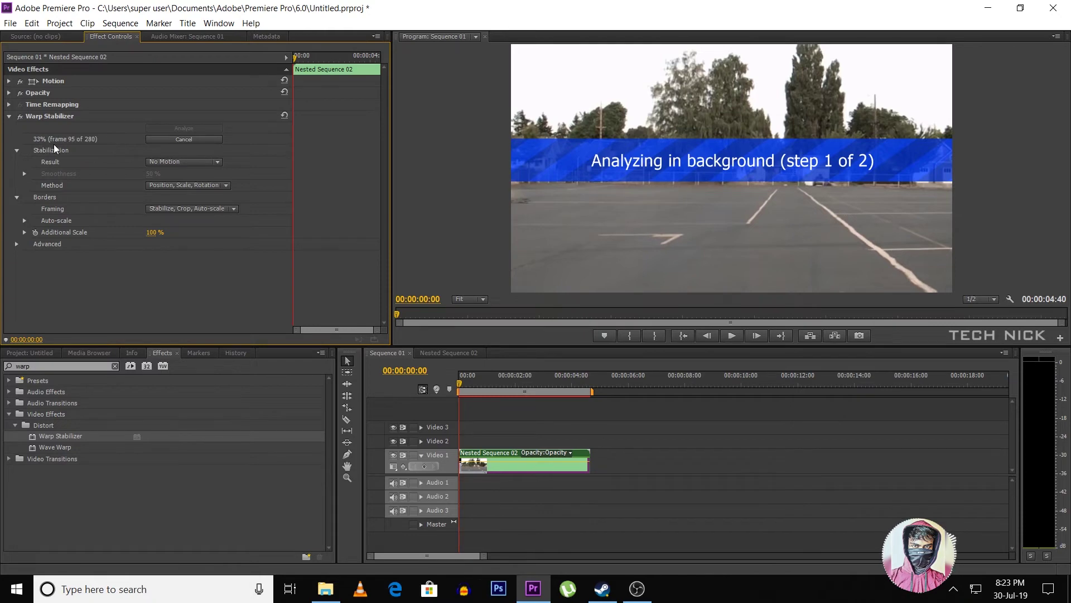
key("space")
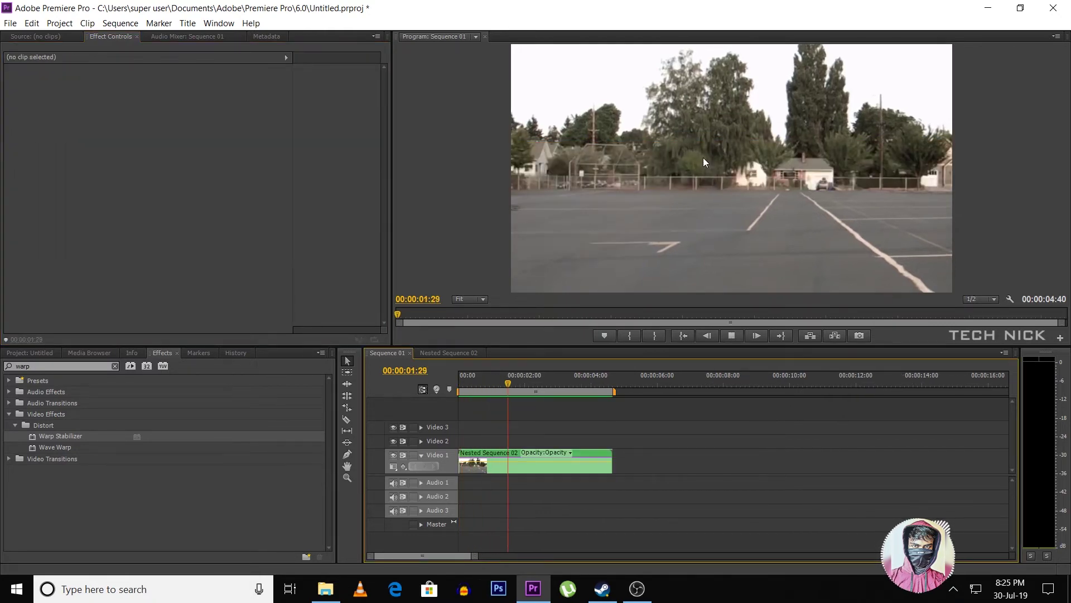
Review the stabilized playback from the start, then open Nested Sequence 02 in its own timeline
left_click(506, 382)
key("Home")
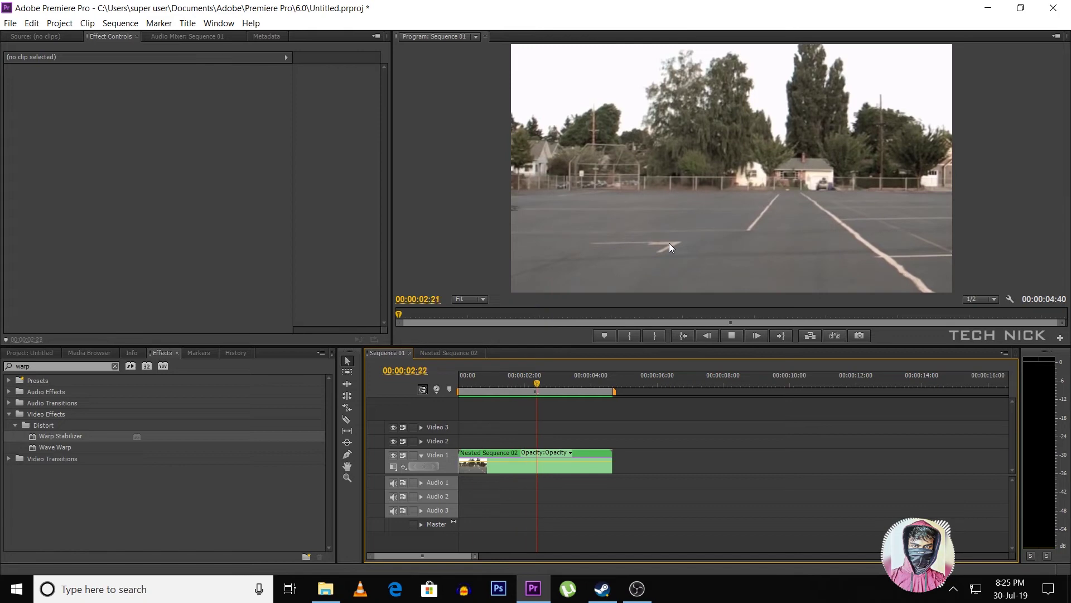
key("space")
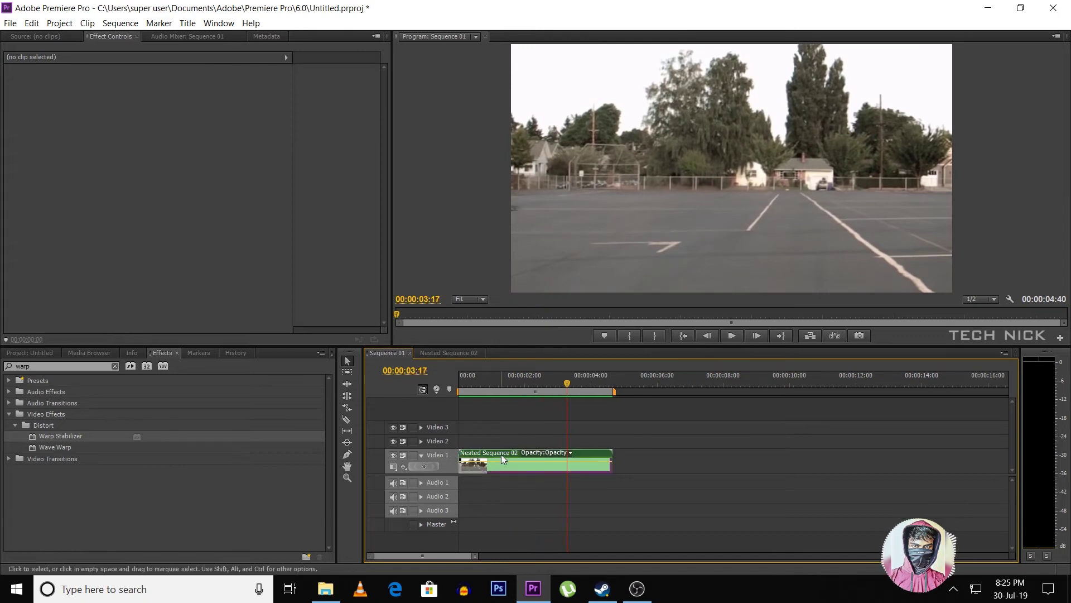
double_click(501, 454)
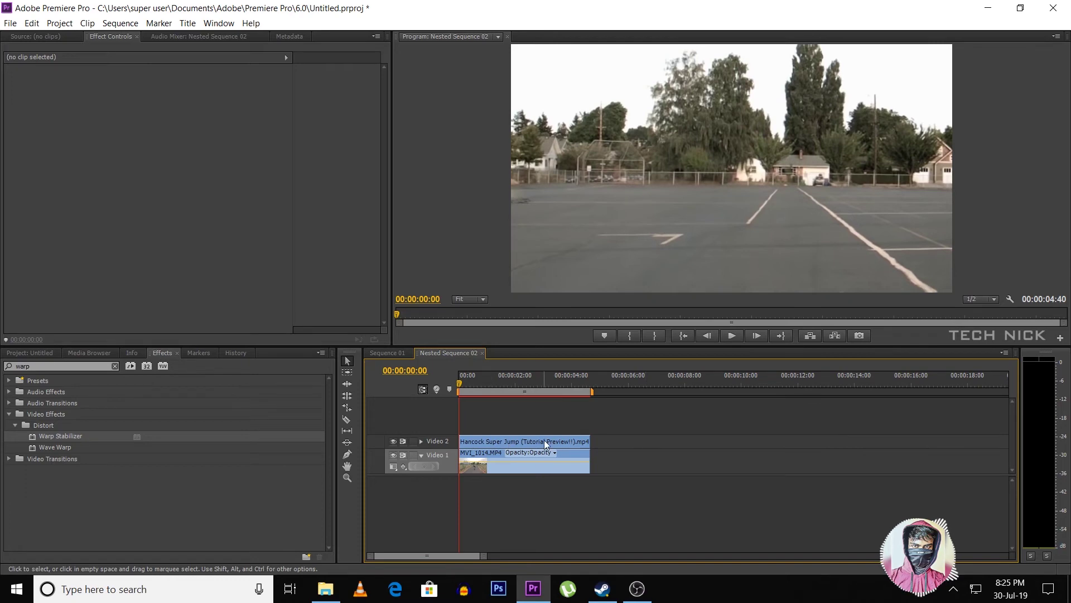
Select the Hancock overlay clip and turn off the Video 2 track output
left_click(542, 440)
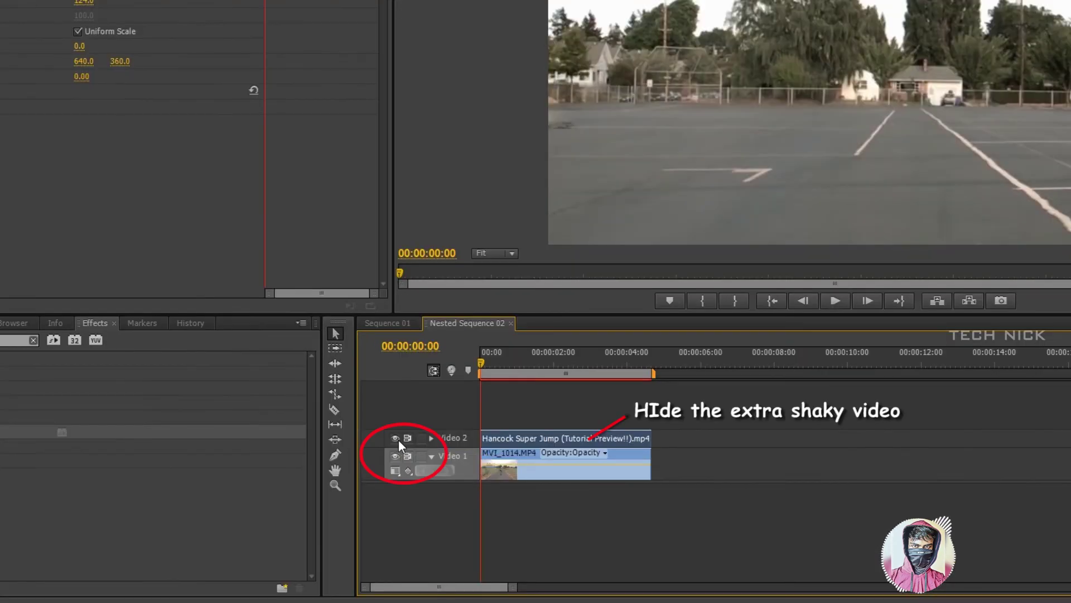
left_click(398, 441)
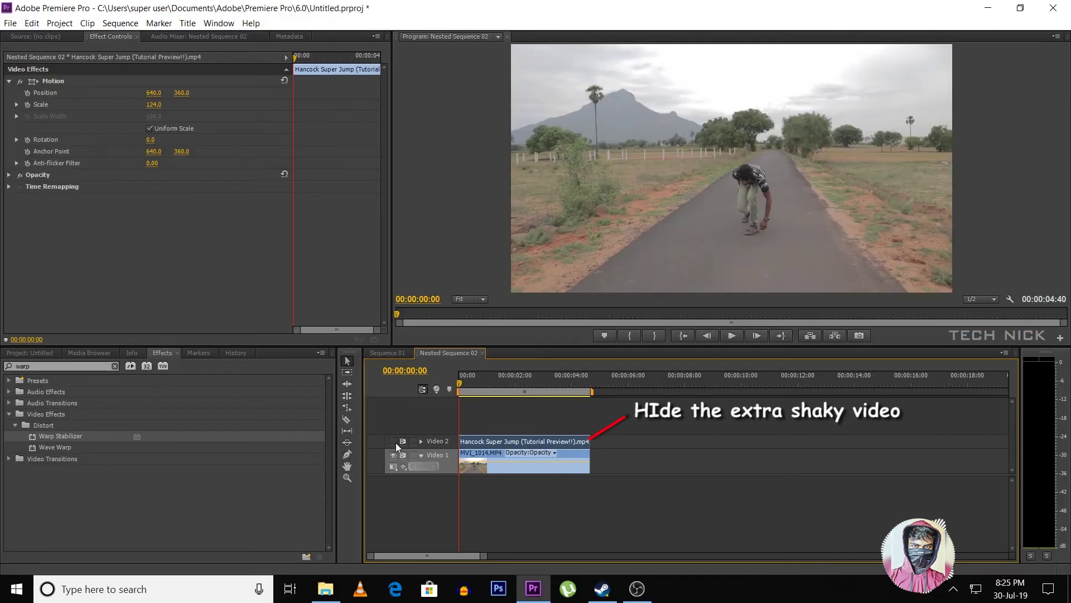